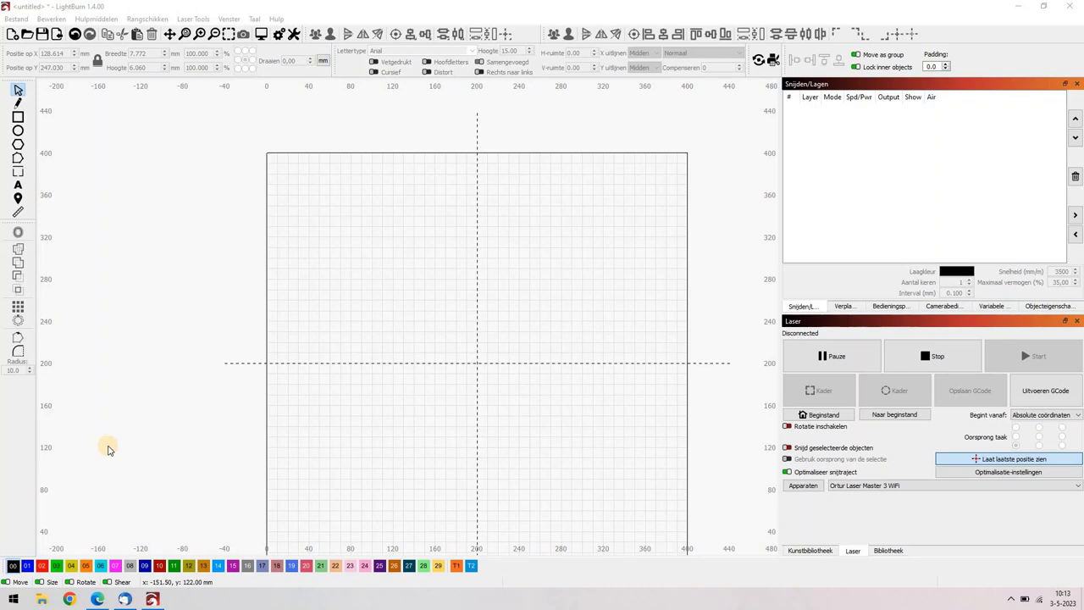
# Step: Open an additional project window without restoring the backup project, and close that window
pyautogui.click(127, 6)
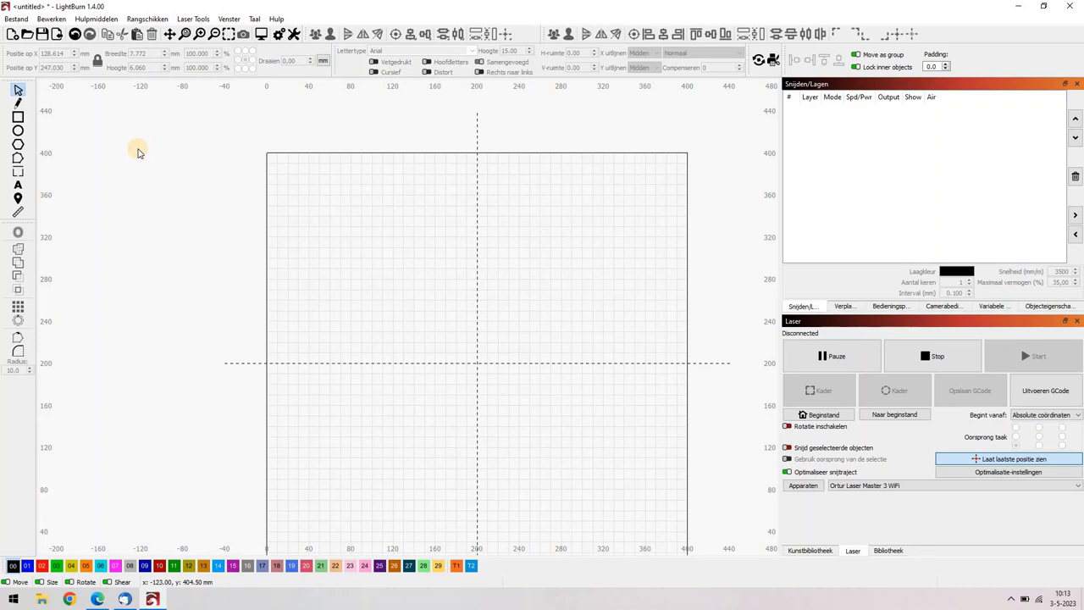
pyautogui.click(16, 21)
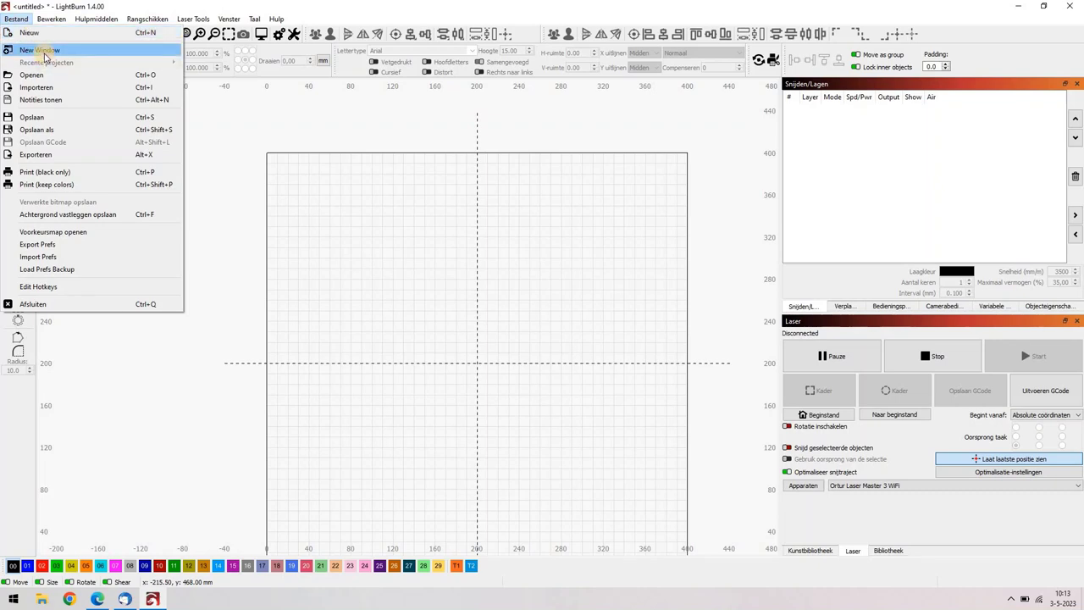
pyautogui.click(42, 50)
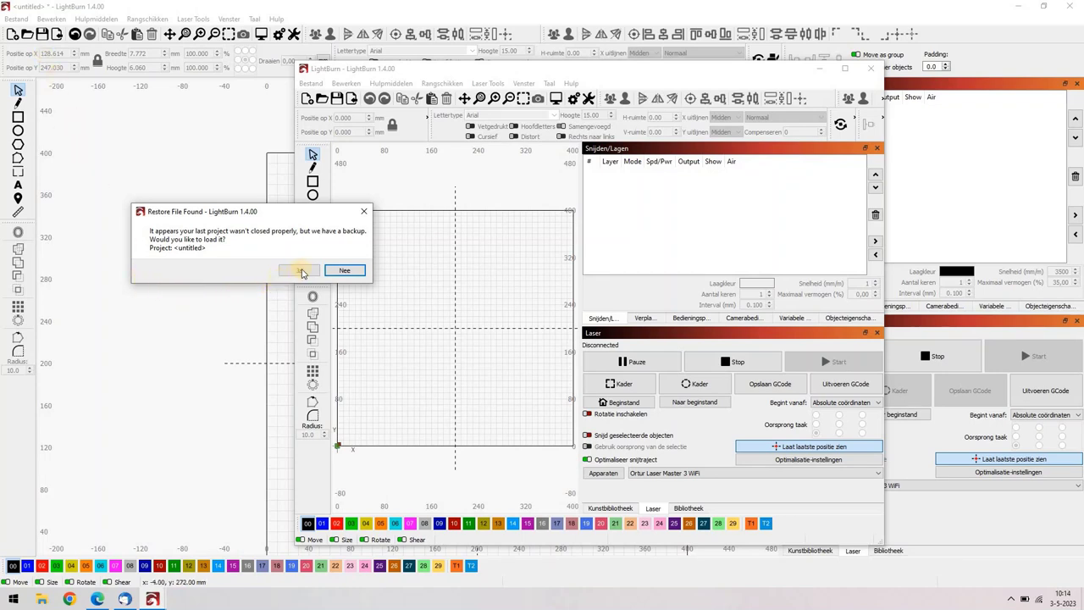
pyautogui.click(347, 272)
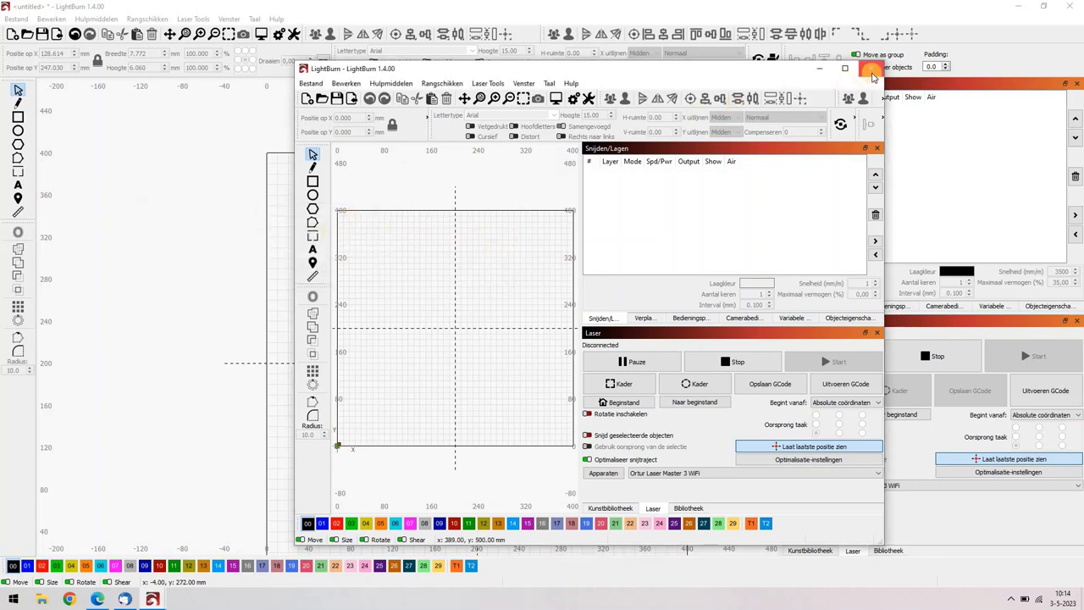
pyautogui.click(872, 72)
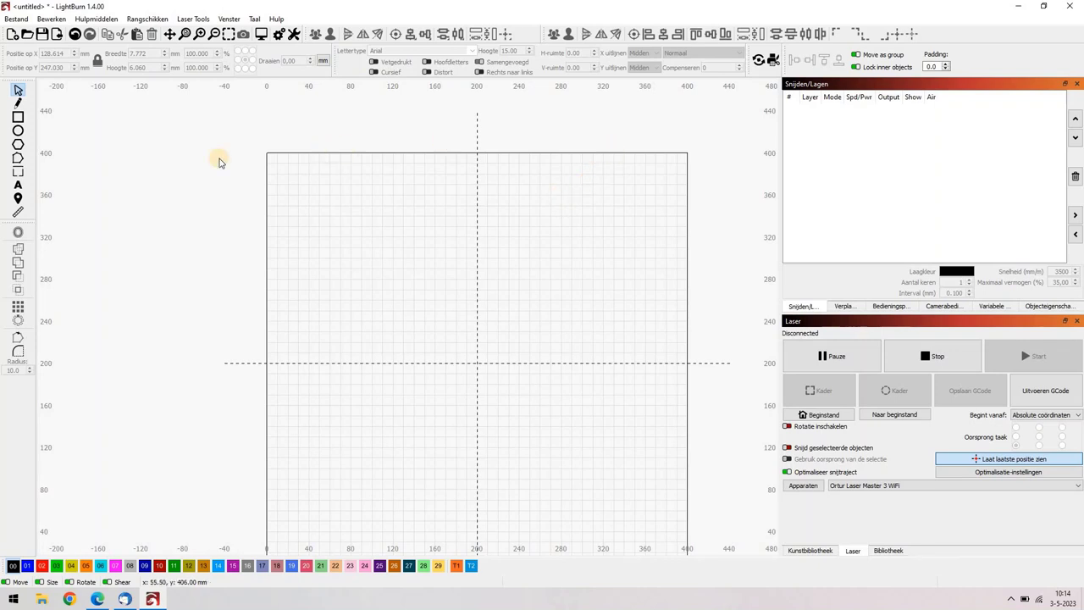
# Step: Import logo3ducation.png from the Desktop and frame it in the workspace
pyautogui.click(56, 35)
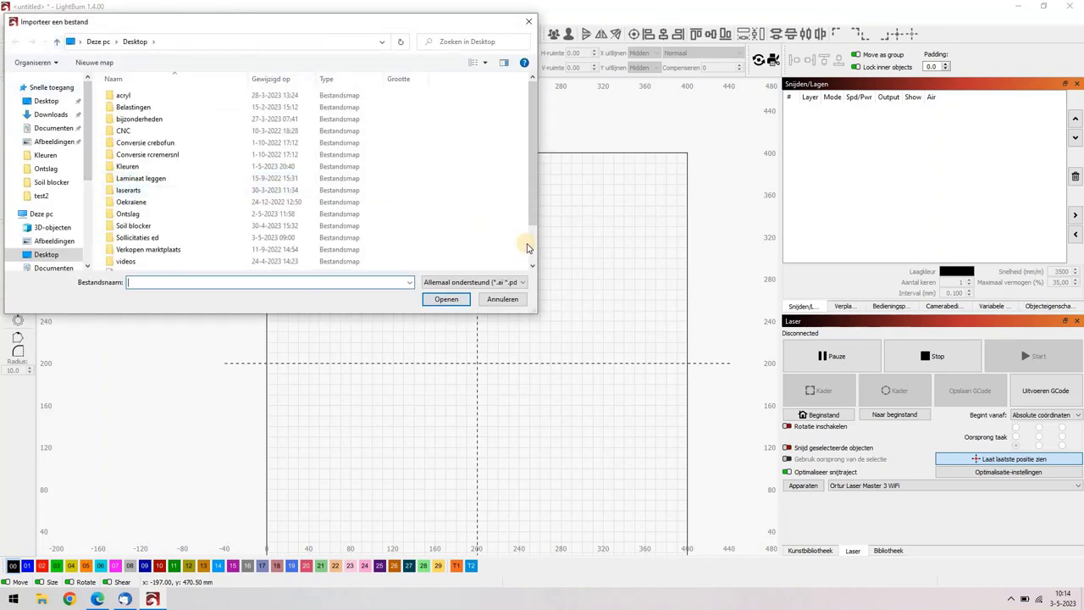
pyautogui.scroll(-2, 526, 247)
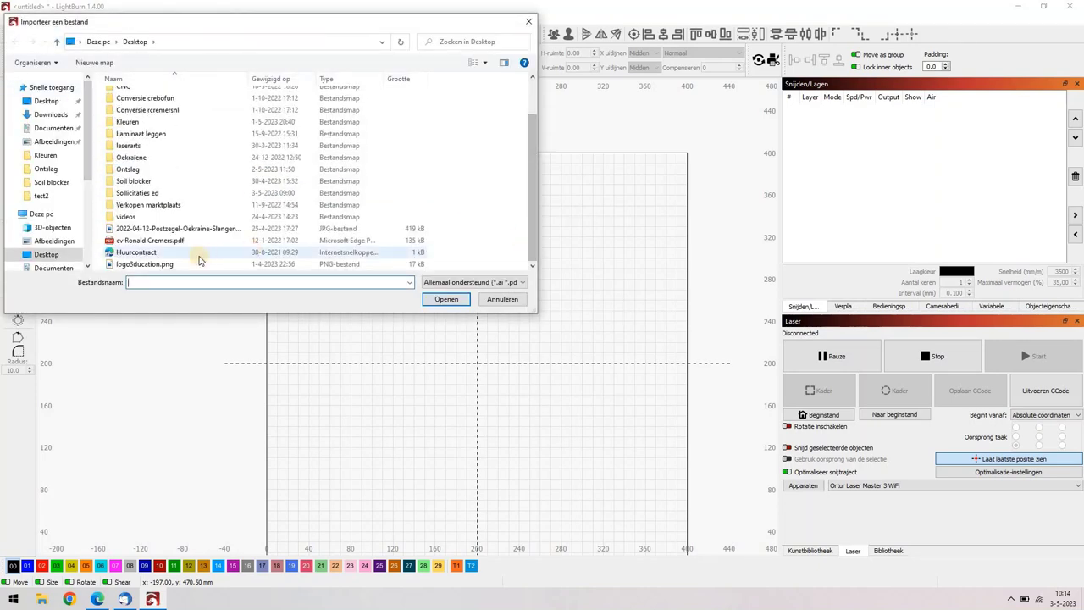
pyautogui.doubleClick(146, 265)
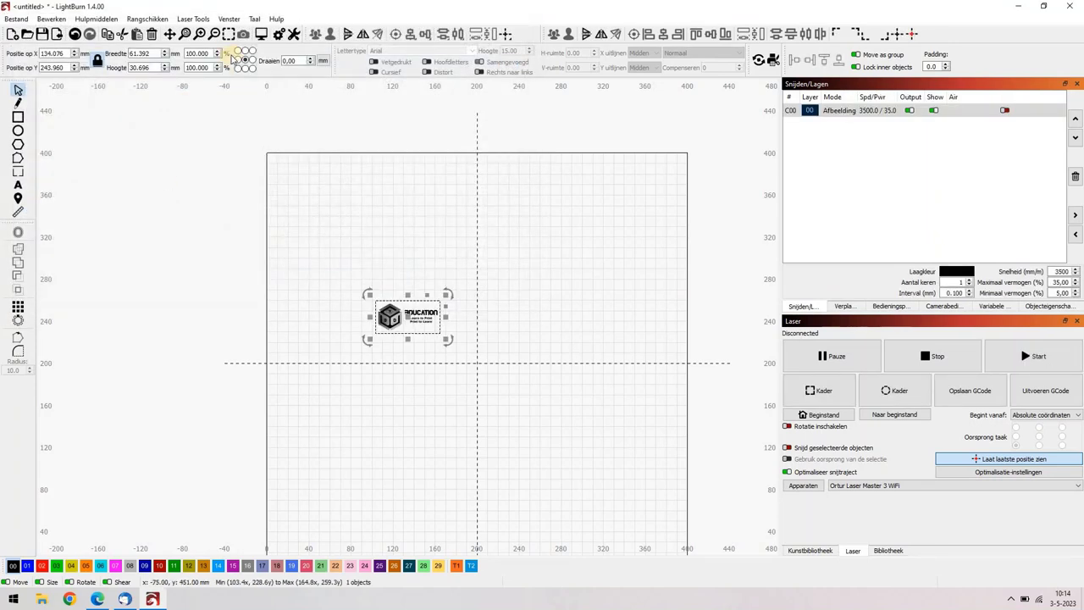
pyautogui.click(228, 35)
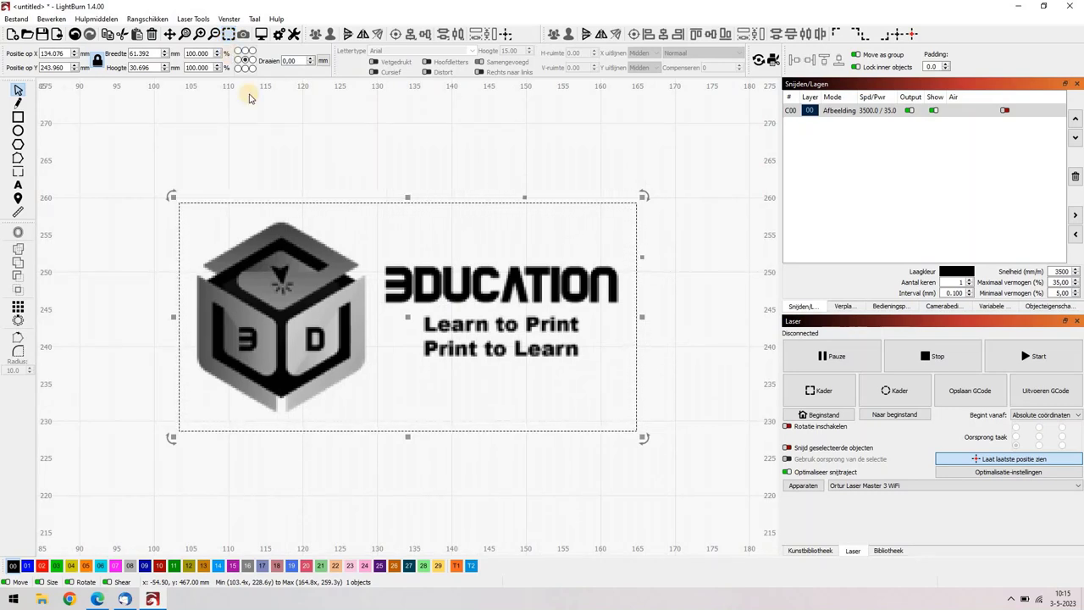
# Step: Try a four-point warp on the logo by moving its lower-right and upper-left corners, undo it, and leave the warp tool
pyautogui.click(95, 18)
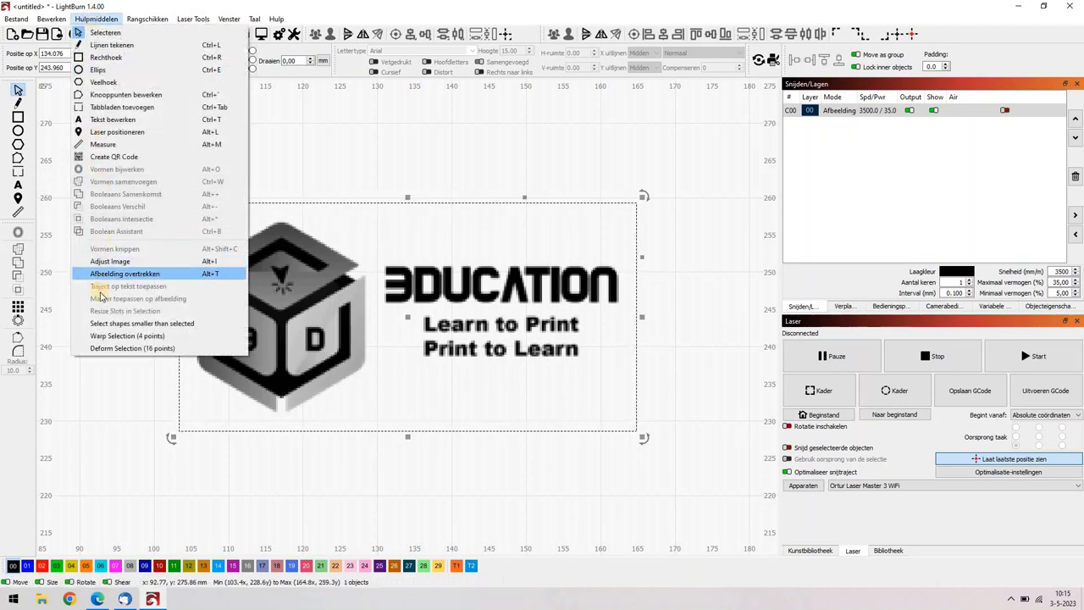
pyautogui.click(144, 337)
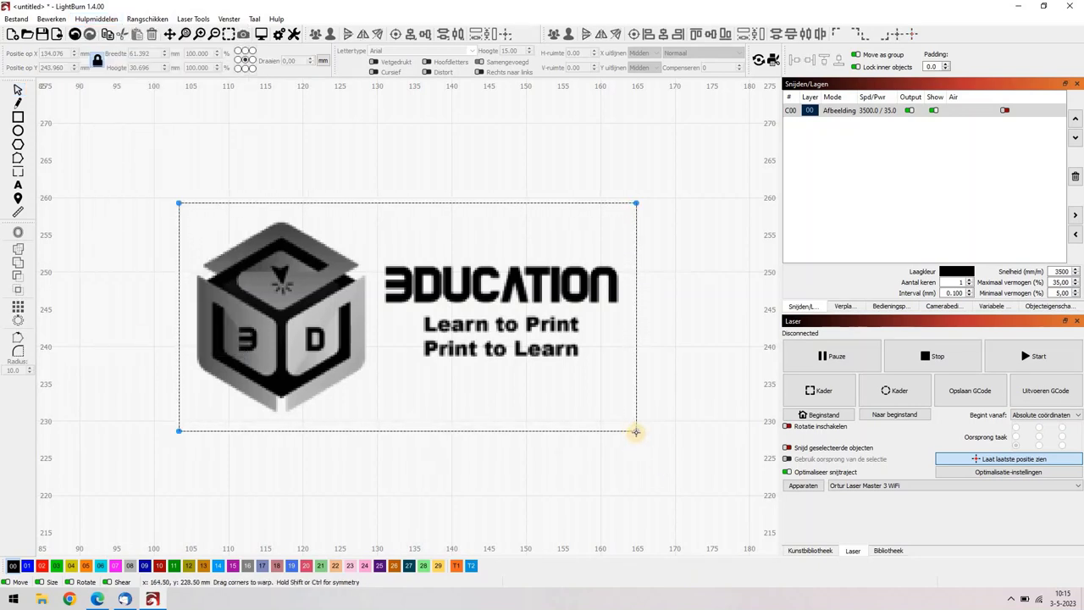
pyautogui.moveTo(636, 431); pyautogui.dragTo(611, 491)
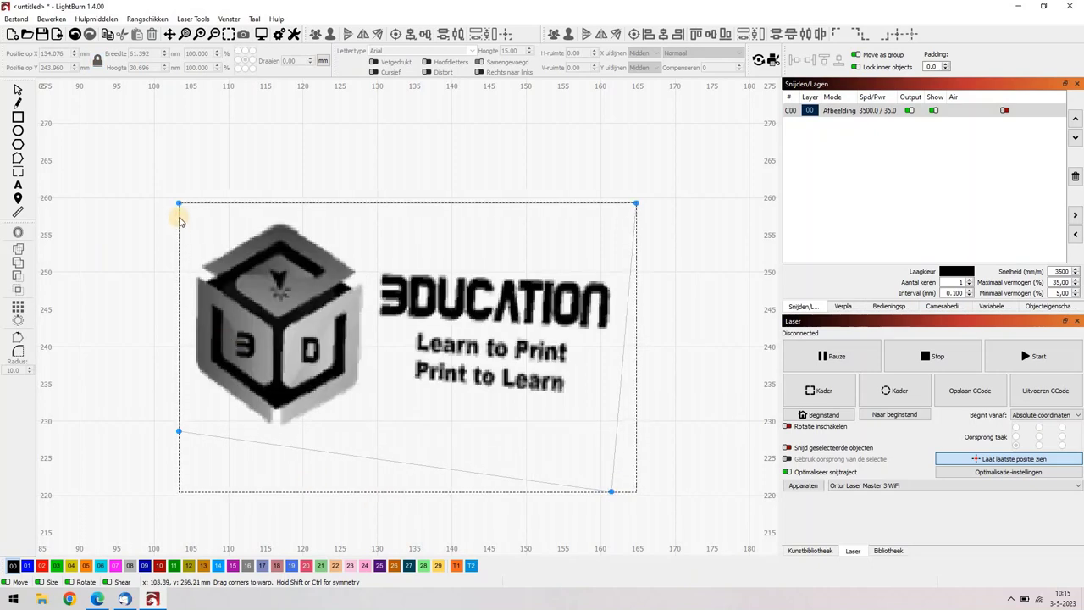
pyautogui.moveTo(178, 204); pyautogui.dragTo(203, 155)
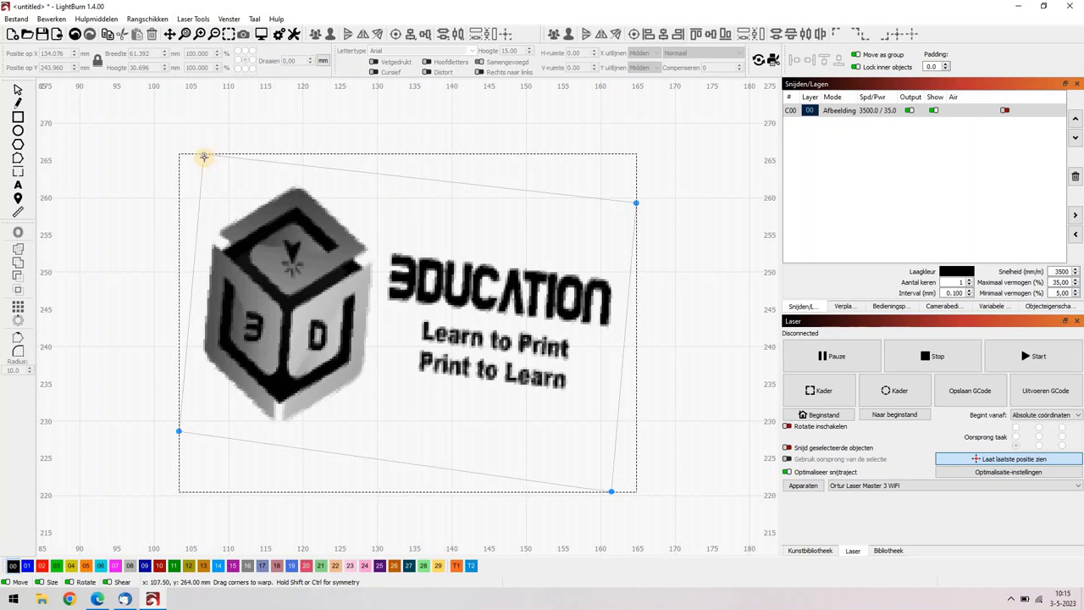
pyautogui.moveTo(203, 155); pyautogui.dragTo(179, 204)
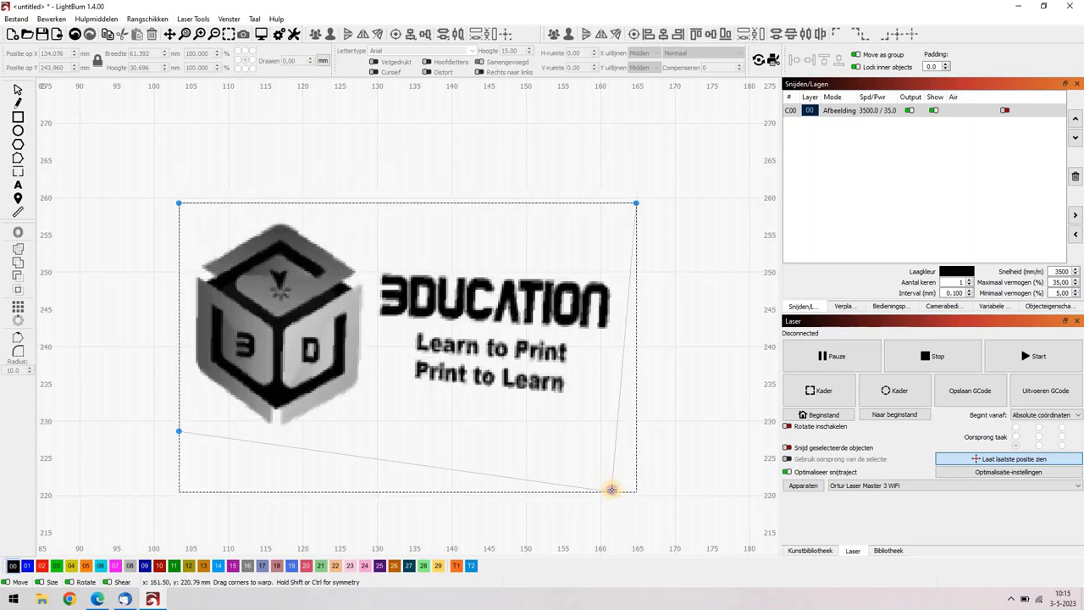
pyautogui.hotkey('ctrl', 'z')
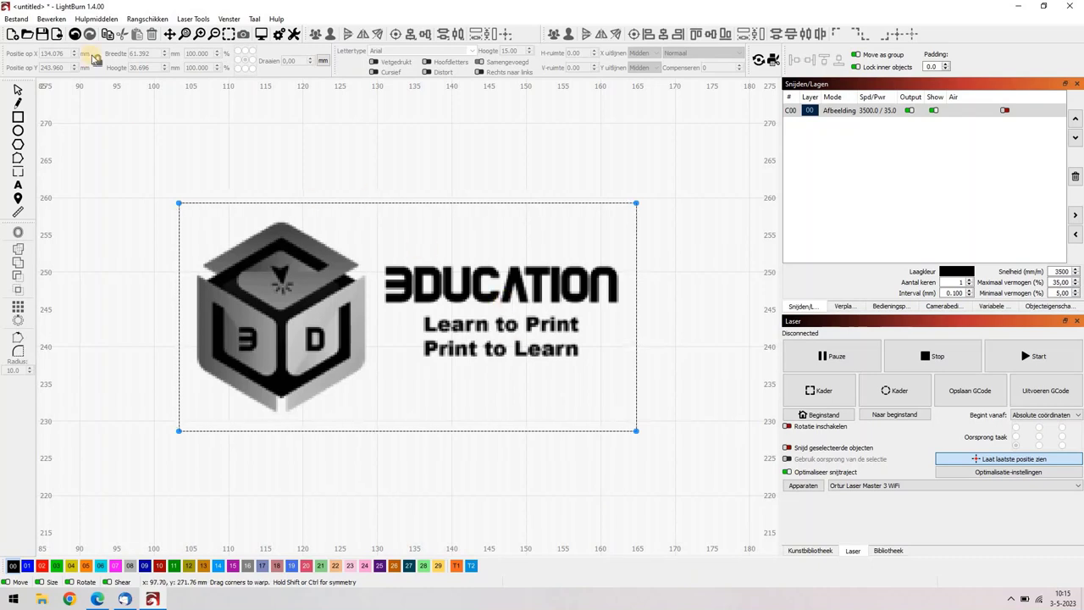
pyautogui.click(93, 19)
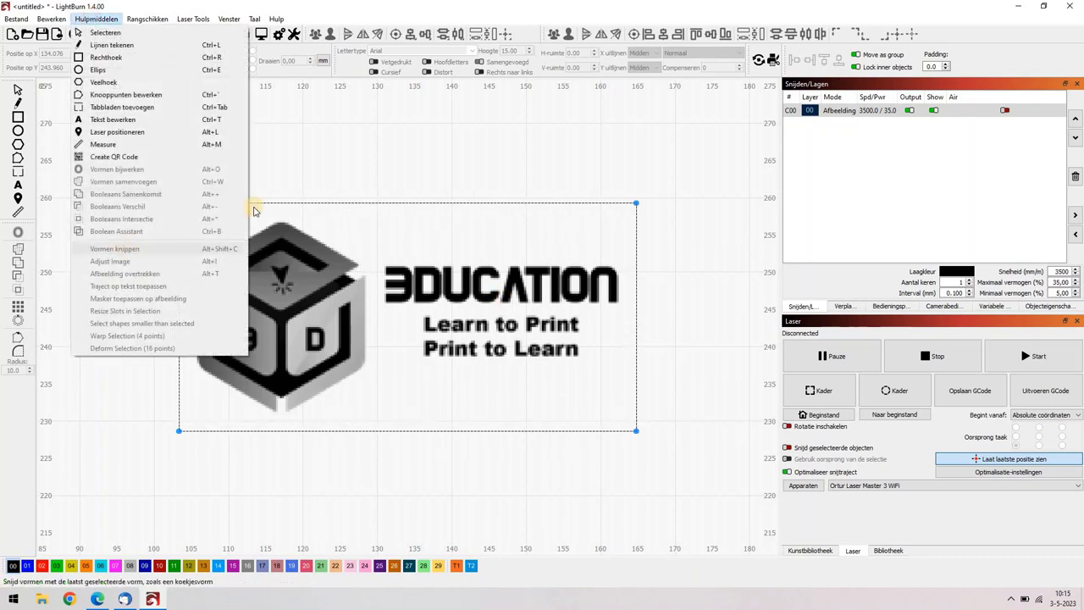
pyautogui.click(320, 166)
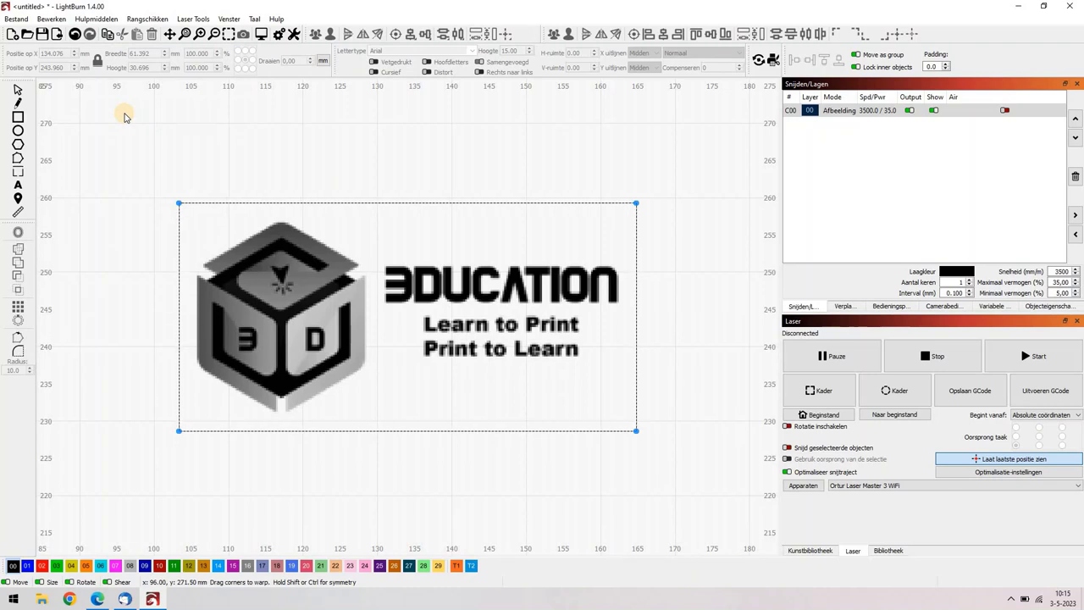
pyautogui.press('Escape')
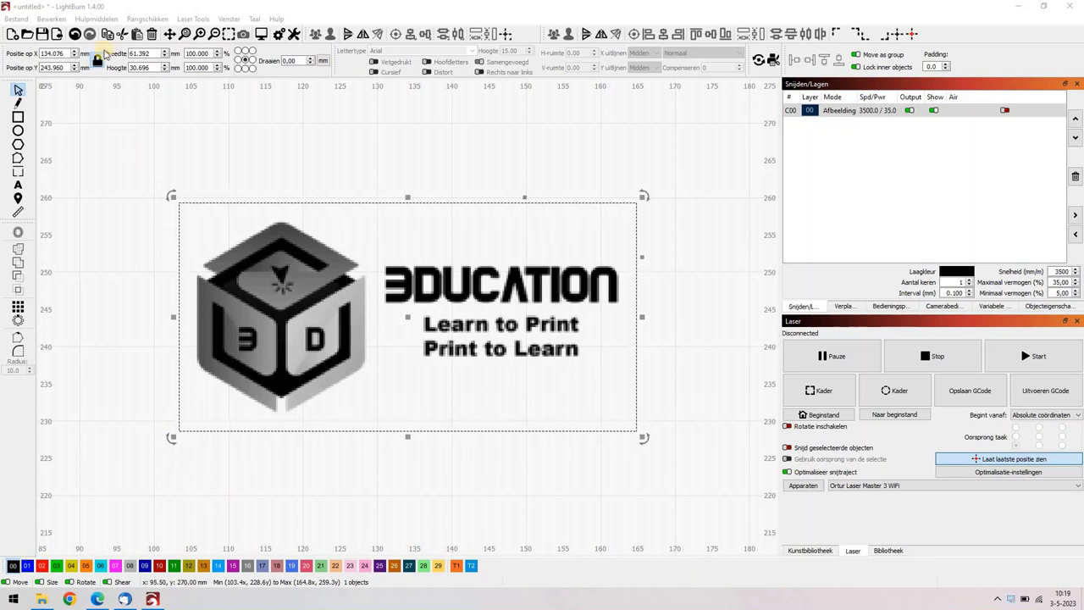
# Step: Deform the logo with 16 points, moving the upper-right inner point to about 156, 261 and the lower-left inner point to about 117, 231
pyautogui.click(98, 19)
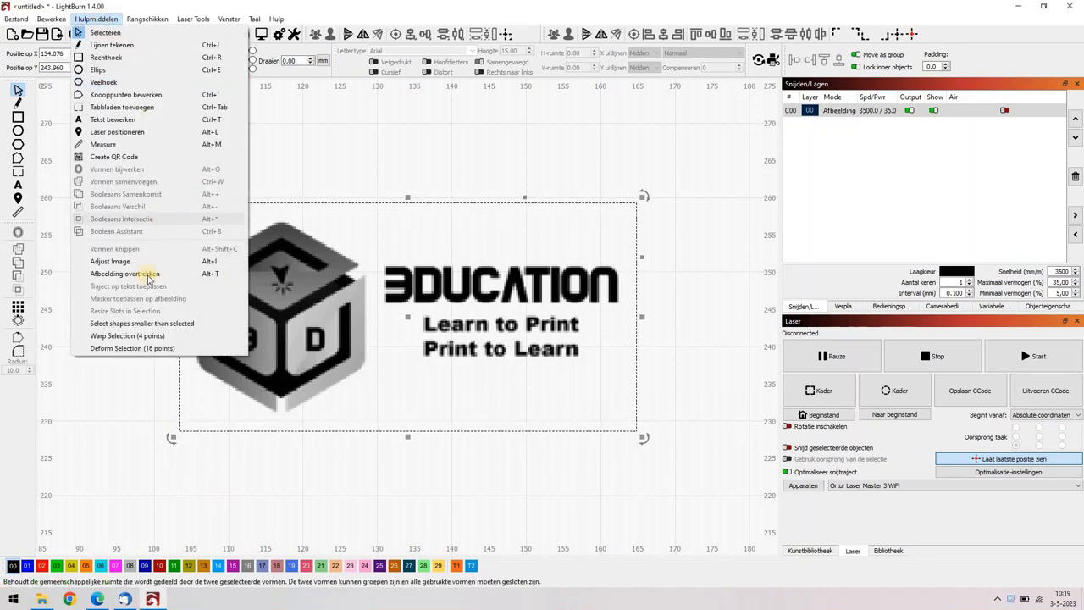
pyautogui.click(123, 349)
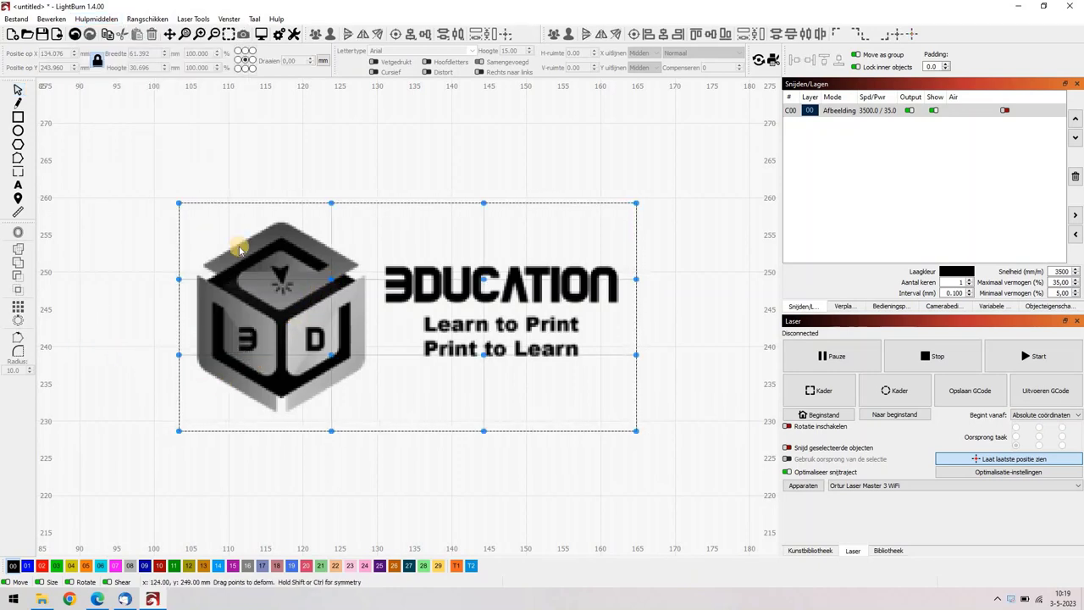
pyautogui.moveTo(179, 205); pyautogui.dragTo(155, 168)
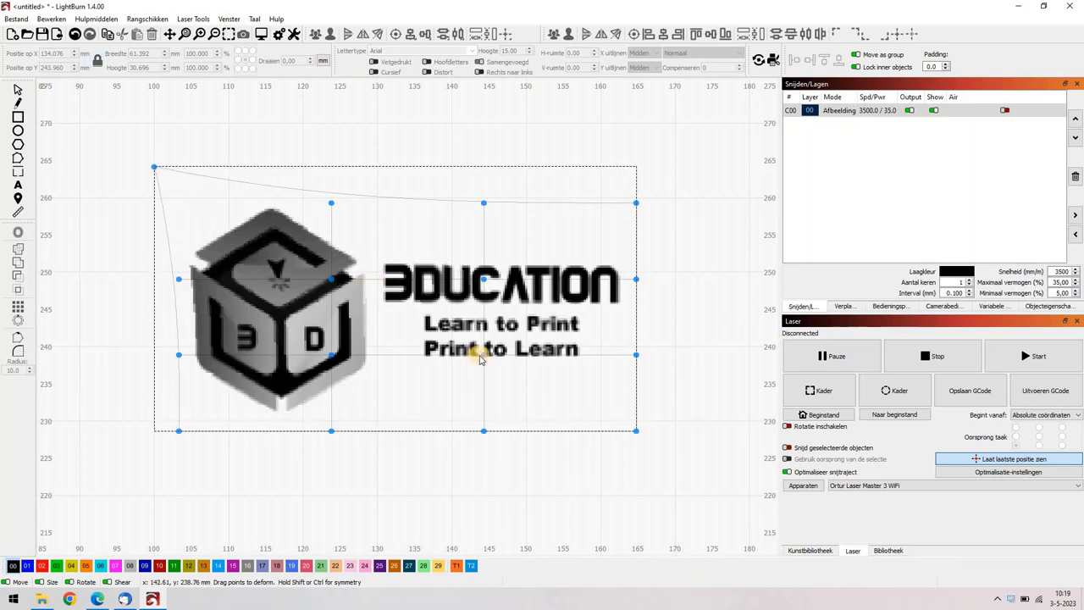
pyautogui.moveTo(485, 354); pyautogui.dragTo(545, 377)
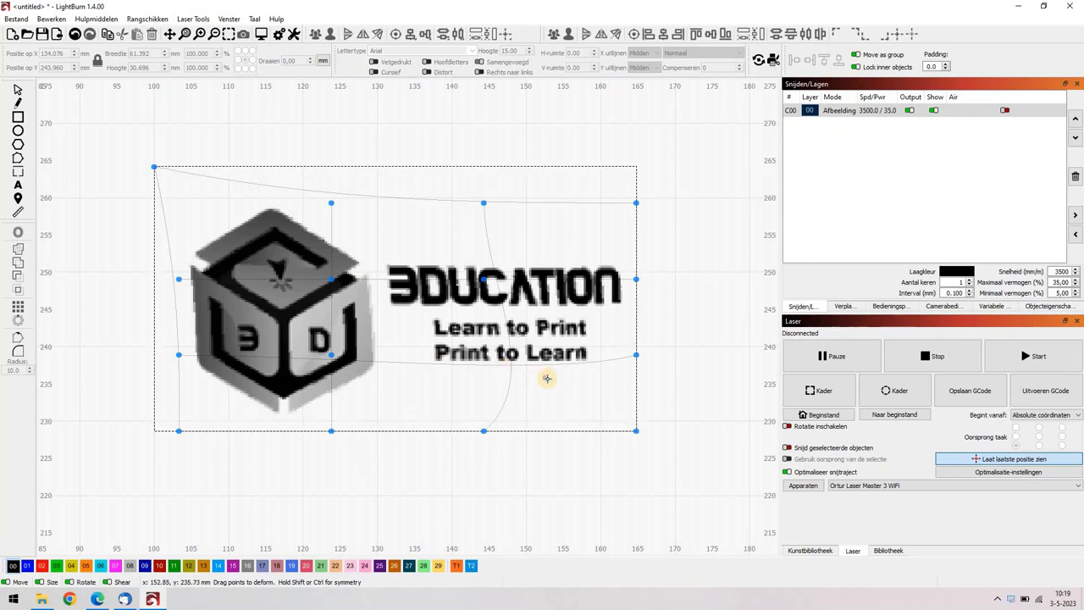
pyautogui.hotkey('ctrl', 'z')
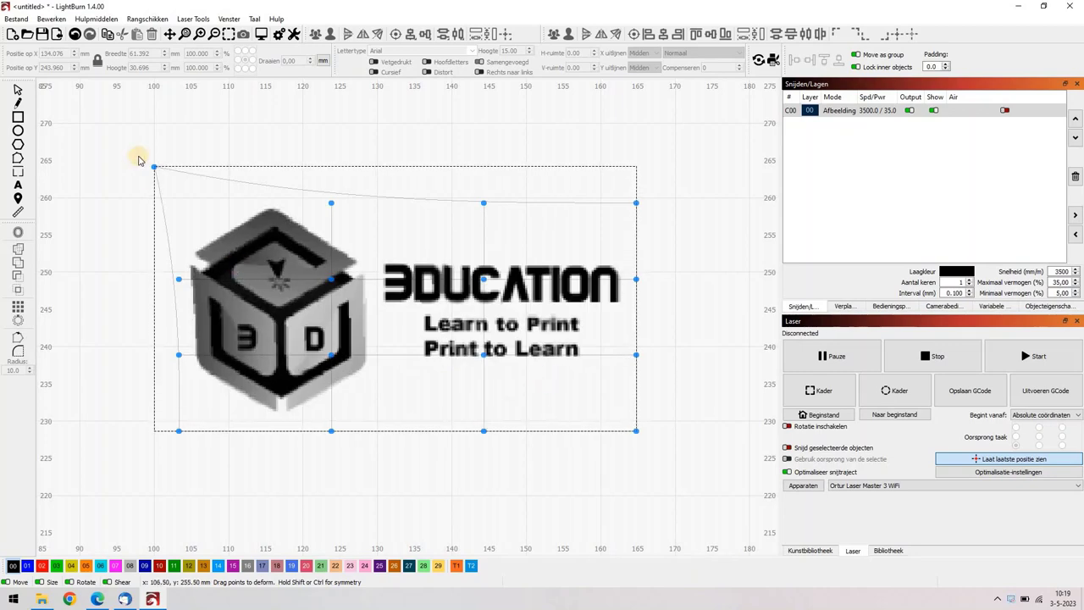
pyautogui.moveTo(155, 169); pyautogui.dragTo(155, 169)
pyautogui.hotkey('ctrl', 'z')
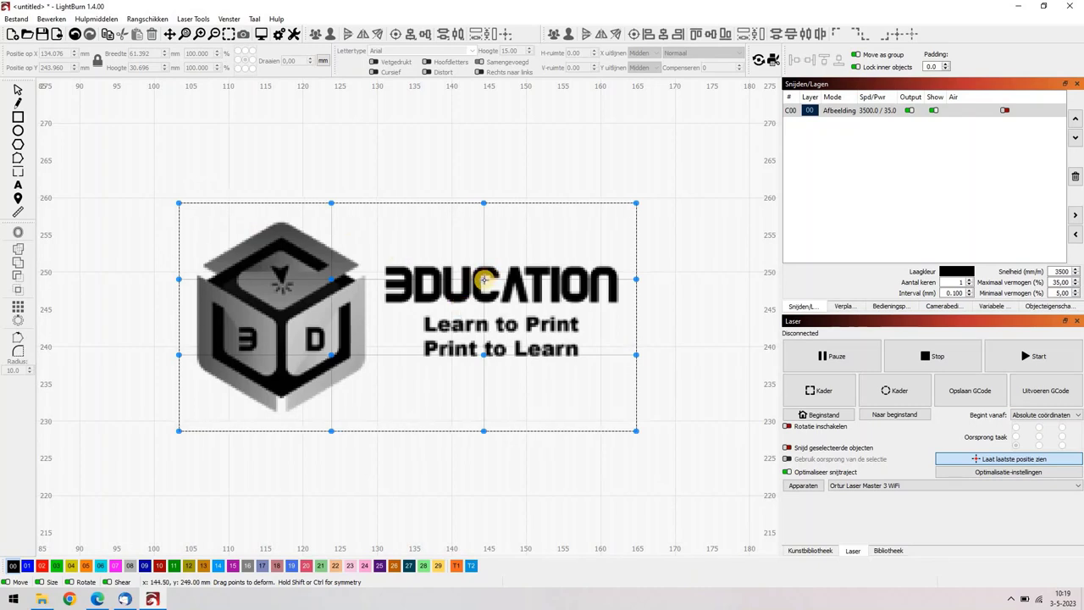
pyautogui.moveTo(546, 213); pyautogui.dragTo(572, 192)
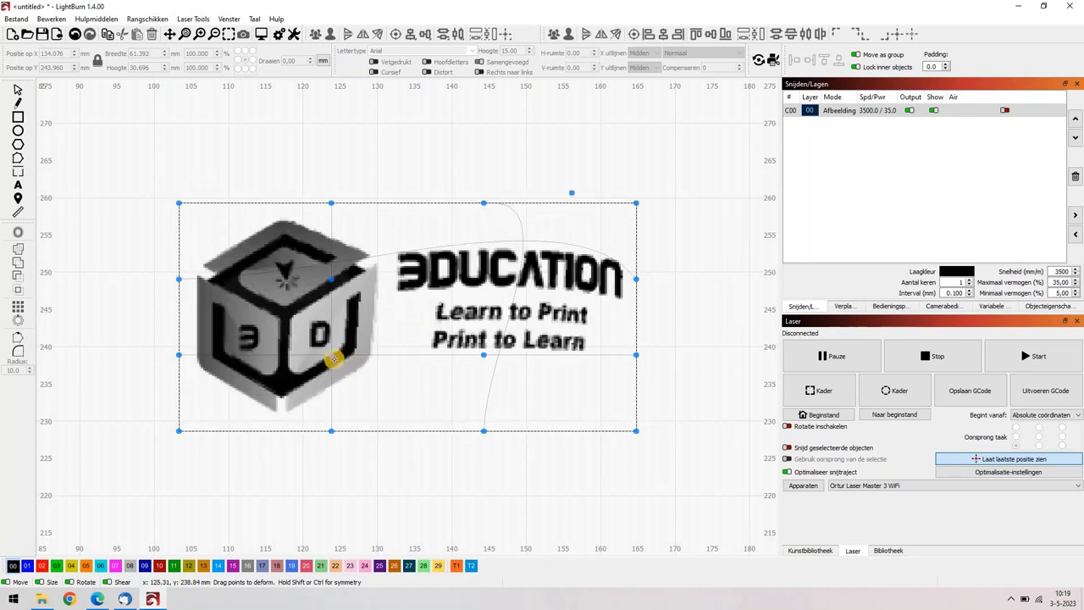
pyautogui.moveTo(282, 415); pyautogui.dragTo(283, 415)
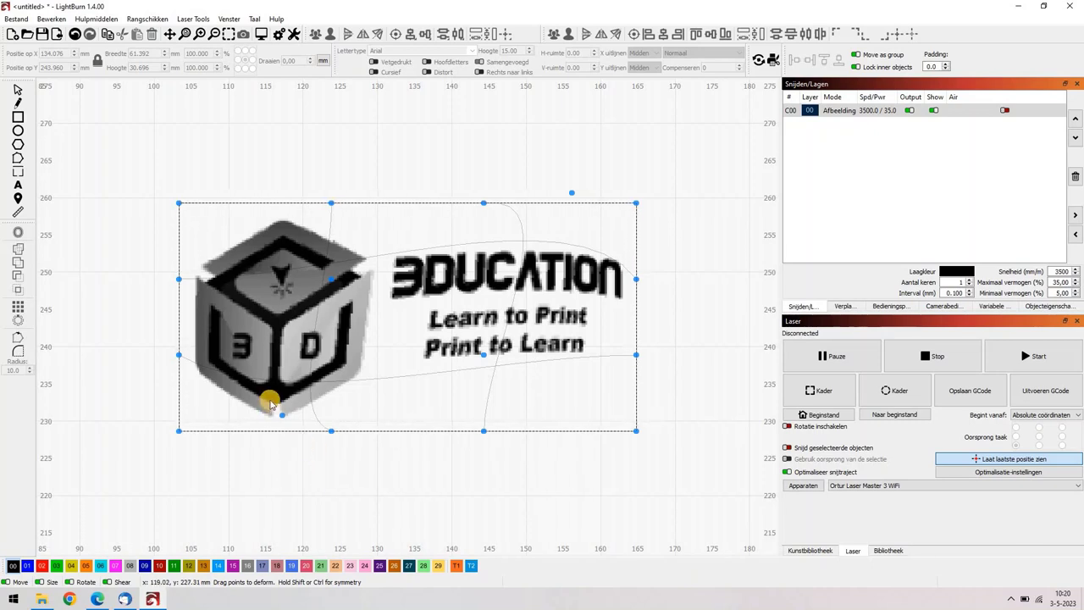
# Step: Open a new project window, decline restoring the backup project, and maximize the window
pyautogui.click(17, 18)
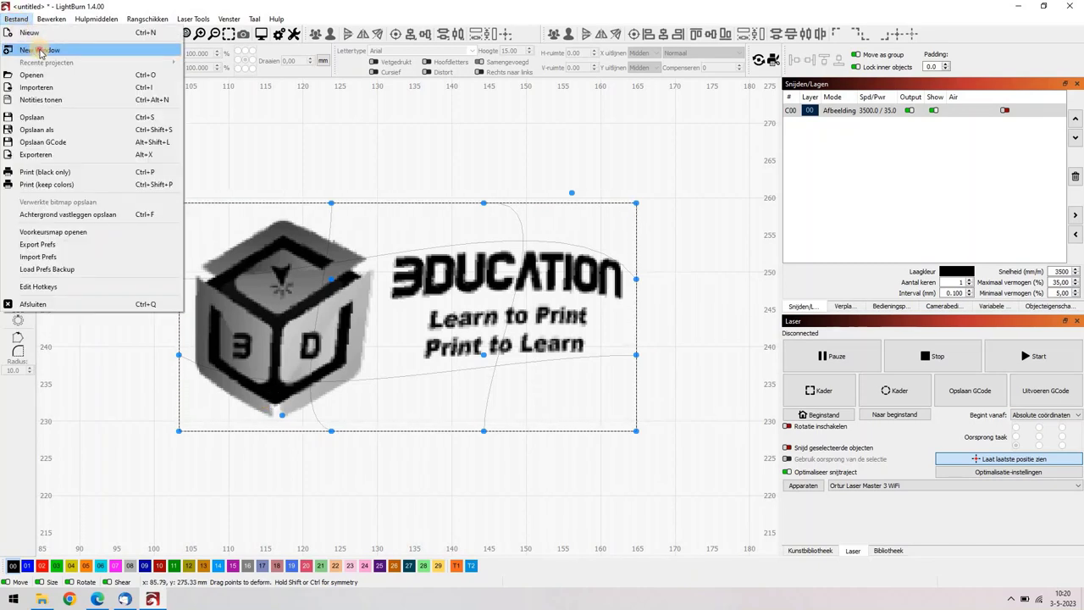
pyautogui.click(37, 50)
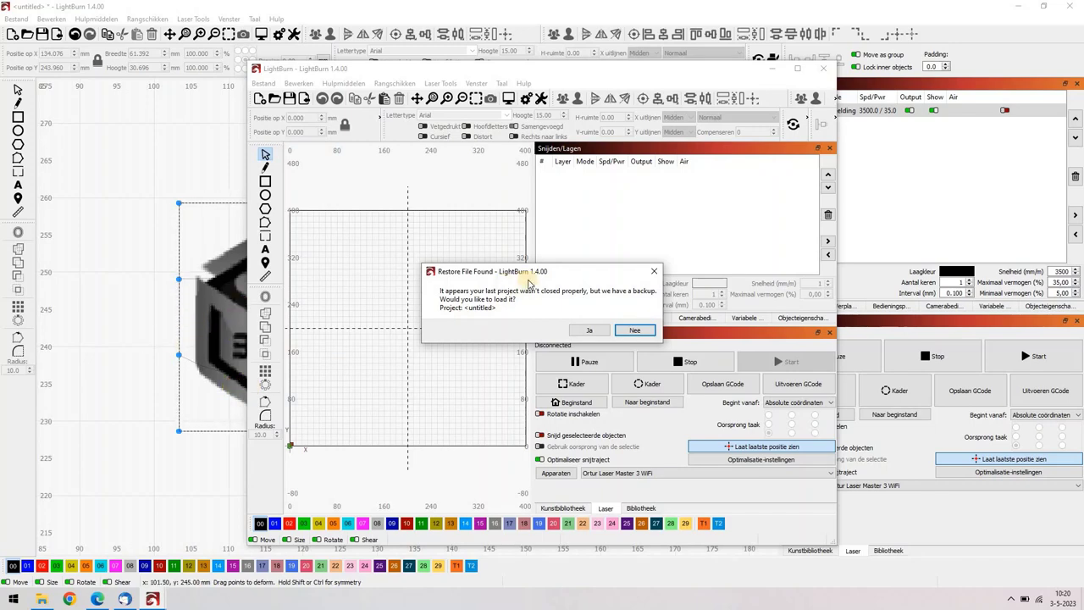
pyautogui.click(635, 329)
pyautogui.click(797, 68)
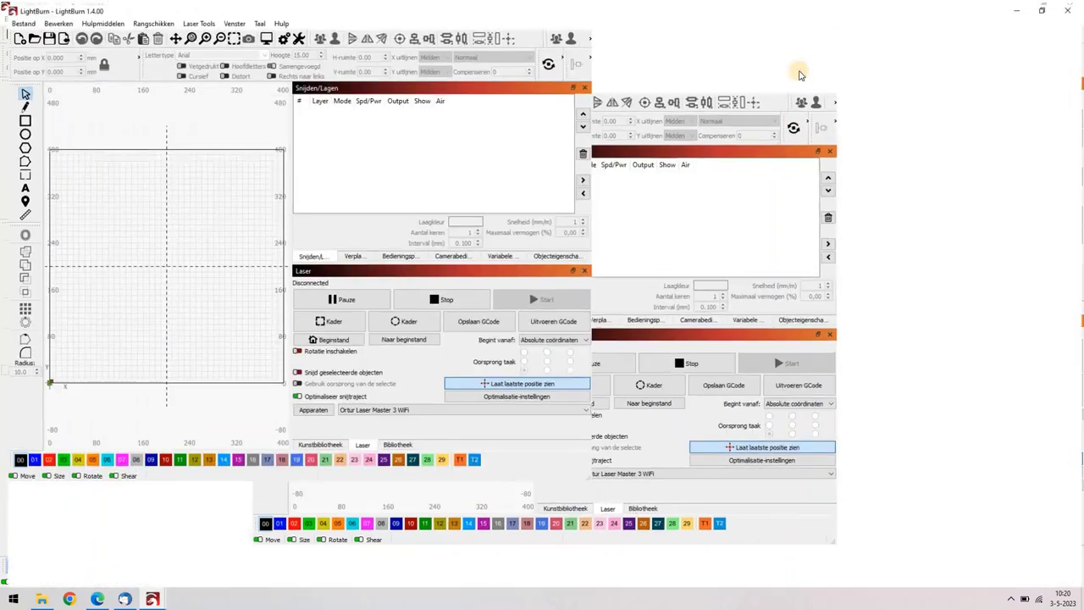
# Step: Add the text "Ik ben een testobject" in Arial, 15 mm high, centred at about X 130, Y 221.5
pyautogui.click(18, 185)
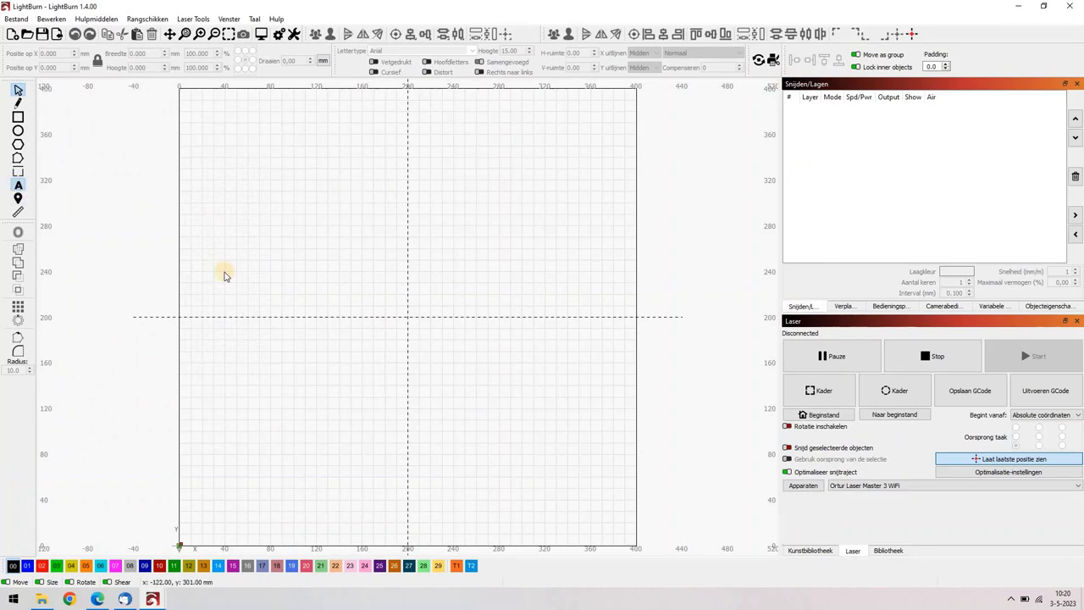
pyautogui.click(327, 297)
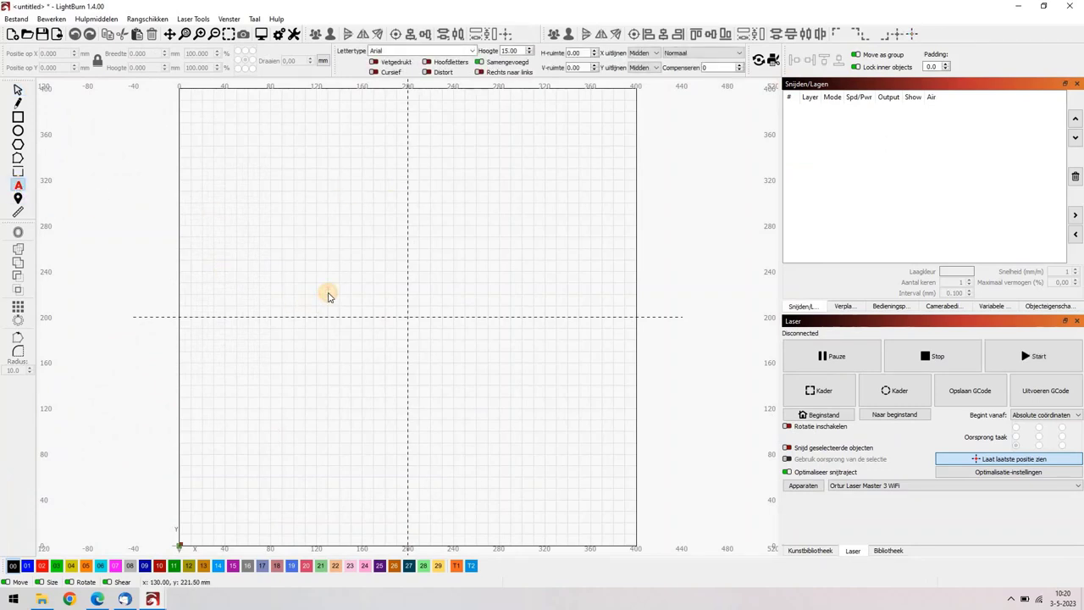
pyautogui.write('Ik ben een ')
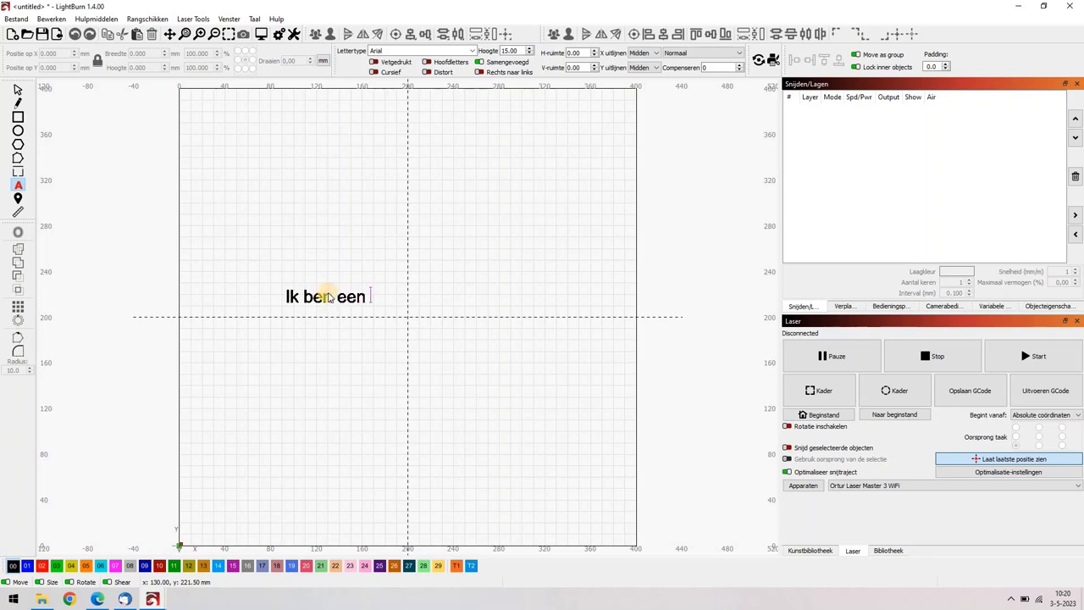
pyautogui.write('testobjet')
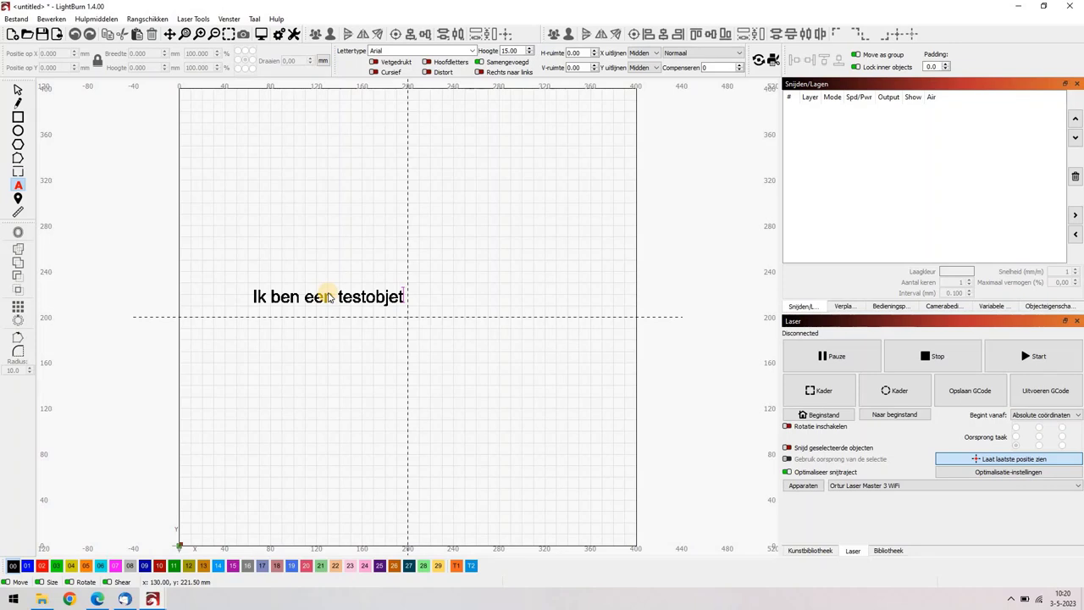
pyautogui.press('BackSpace')
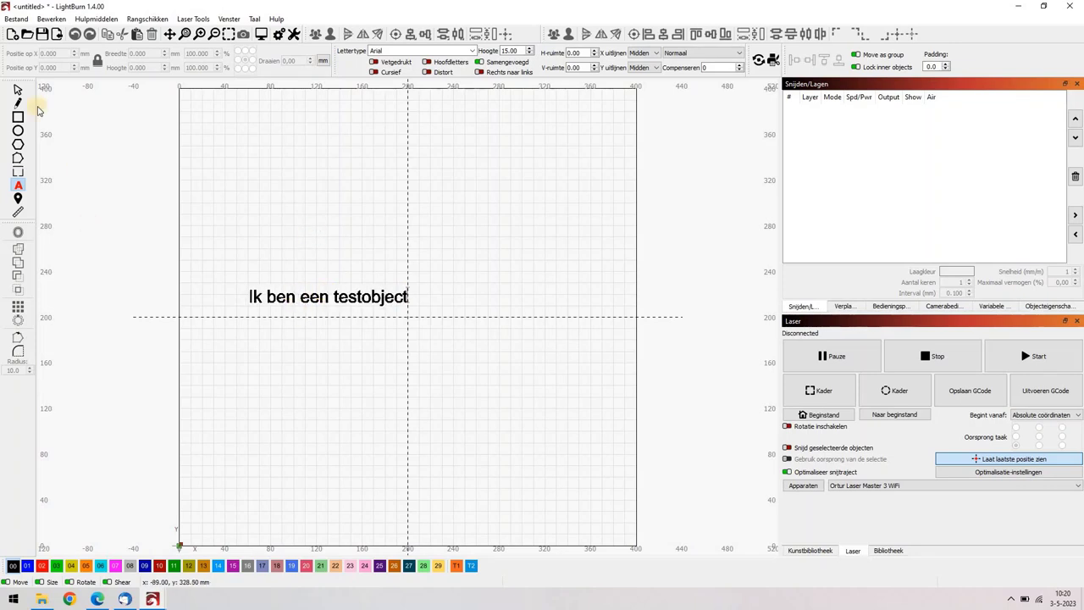
pyautogui.click(18, 90)
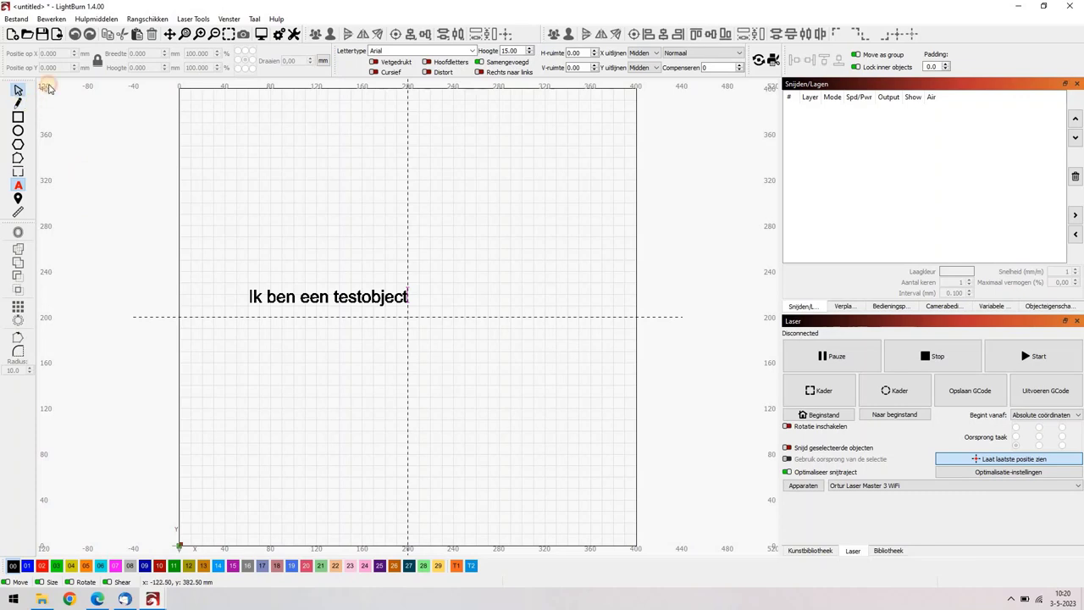
# Step: Set the height of the text "Ik ben een testobject" to 20 mm
pyautogui.click(531, 49)
pyautogui.click(530, 49)
pyautogui.click(530, 49)
pyautogui.click(531, 49)
pyautogui.click(530, 49)
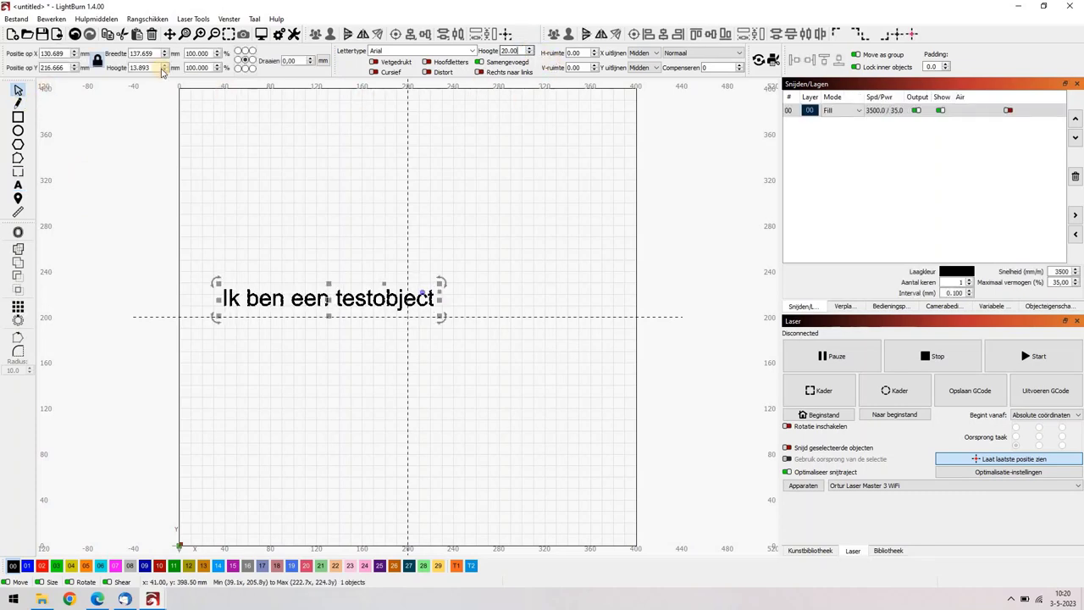
# Step: Deform the text with 16 points, moving the upper-left inner point to about 138, 244 and the lower-right corner down and inward
pyautogui.click(102, 24)
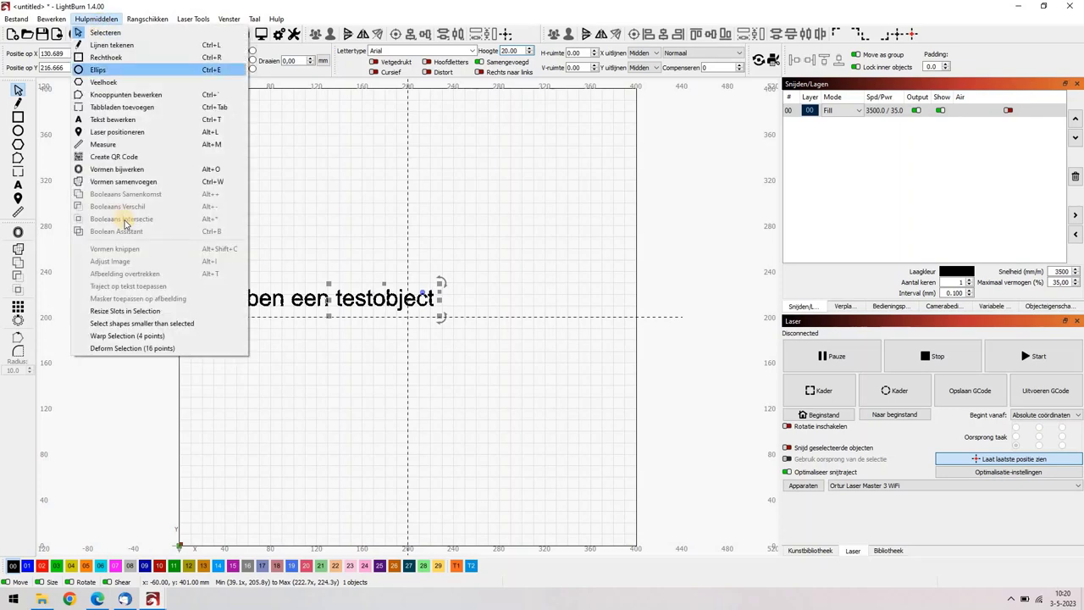
pyautogui.click(116, 349)
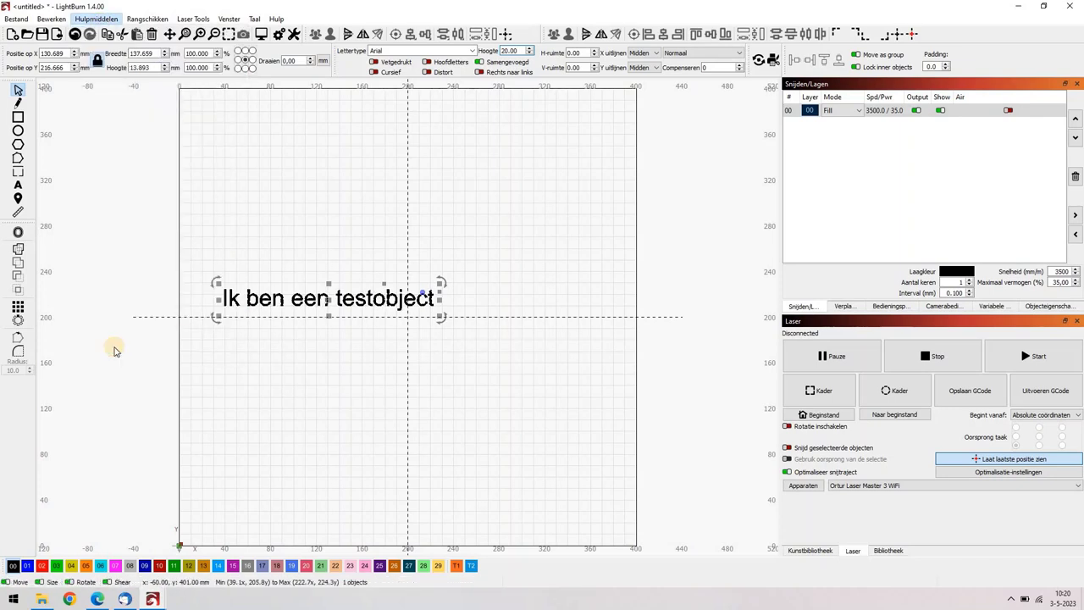
pyautogui.click(229, 34)
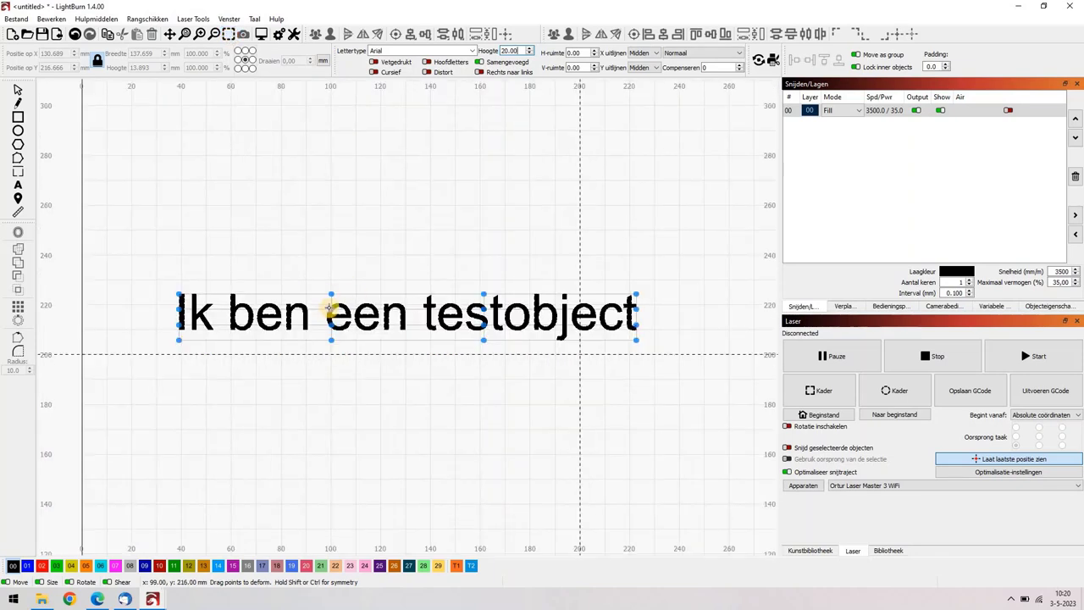
pyautogui.moveTo(331, 309); pyautogui.dragTo(426, 244)
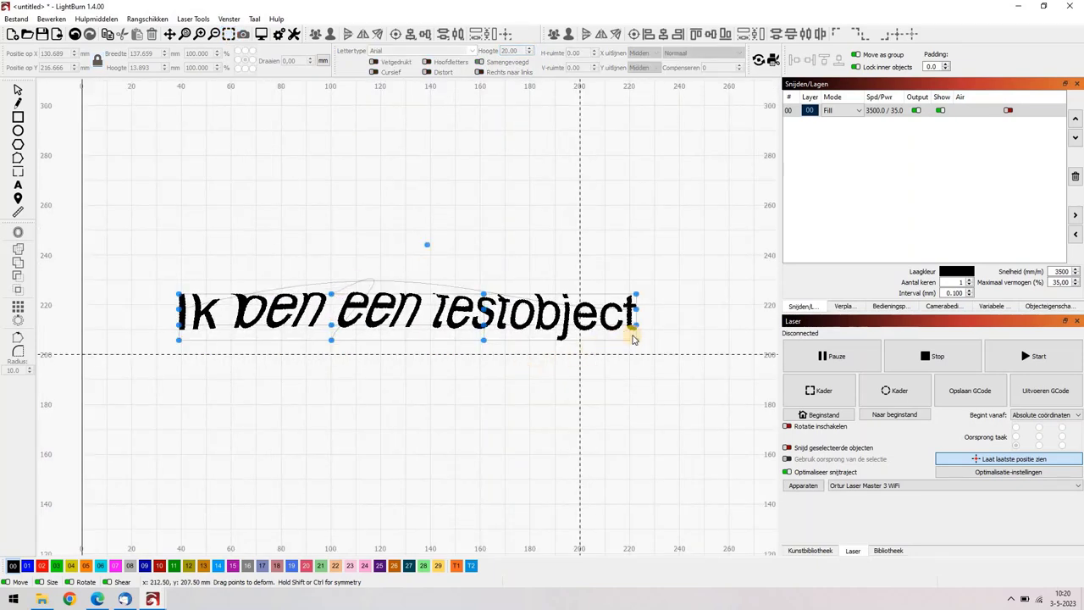
pyautogui.moveTo(636, 340); pyautogui.dragTo(582, 388)
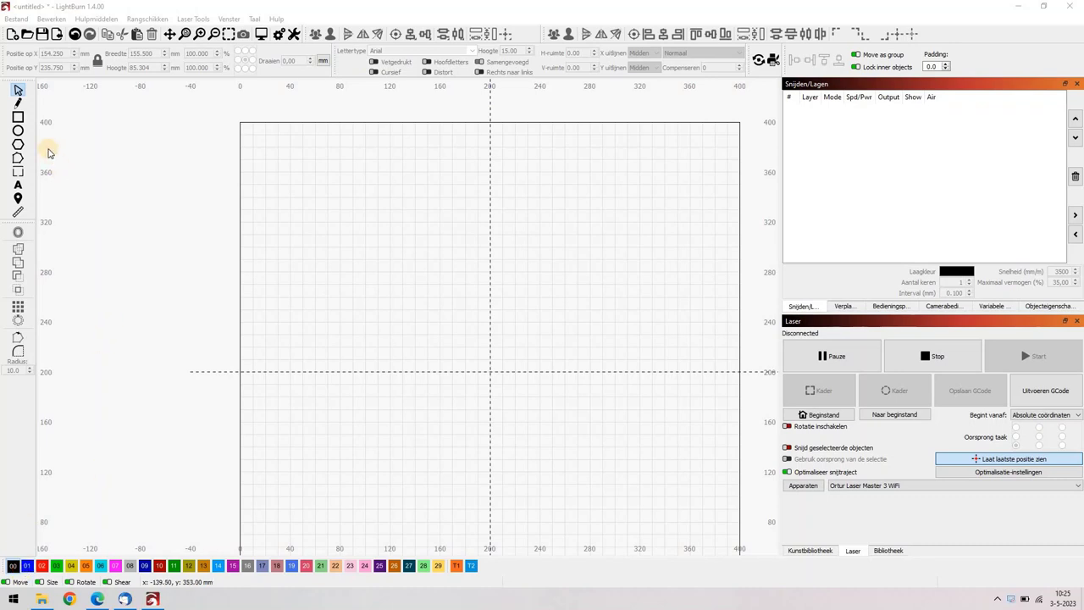
# Step: Draw an open six-point line, about 115.5 by 106 mm, from about 92.5, 383.5 clockwise to about 31, 328.5
pyautogui.click(18, 102)
pyautogui.click(356, 146)
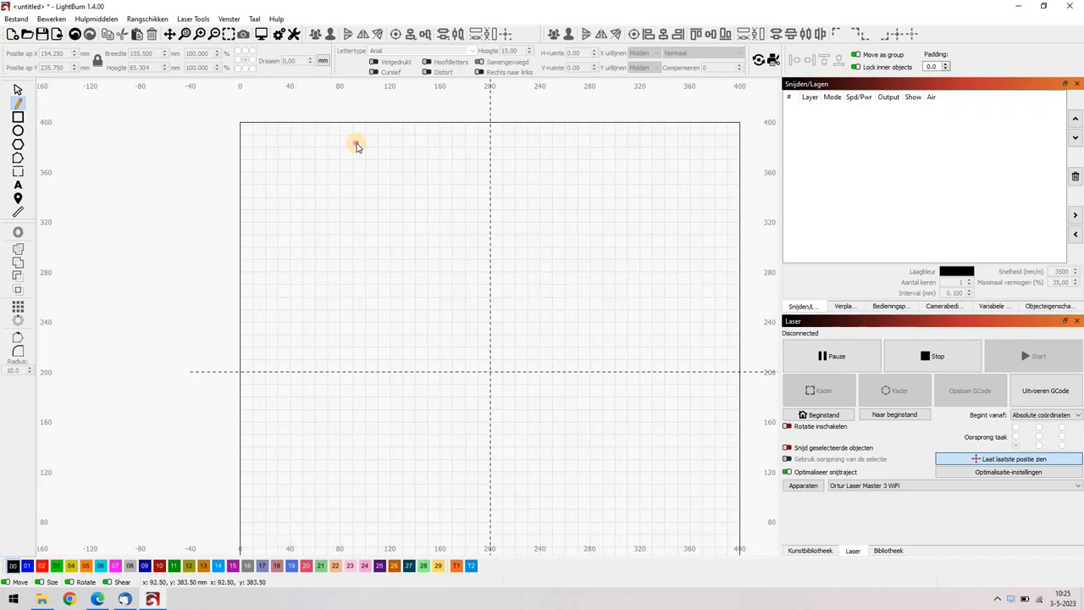
pyautogui.click(423, 201)
pyautogui.click(395, 254)
pyautogui.click(346, 275)
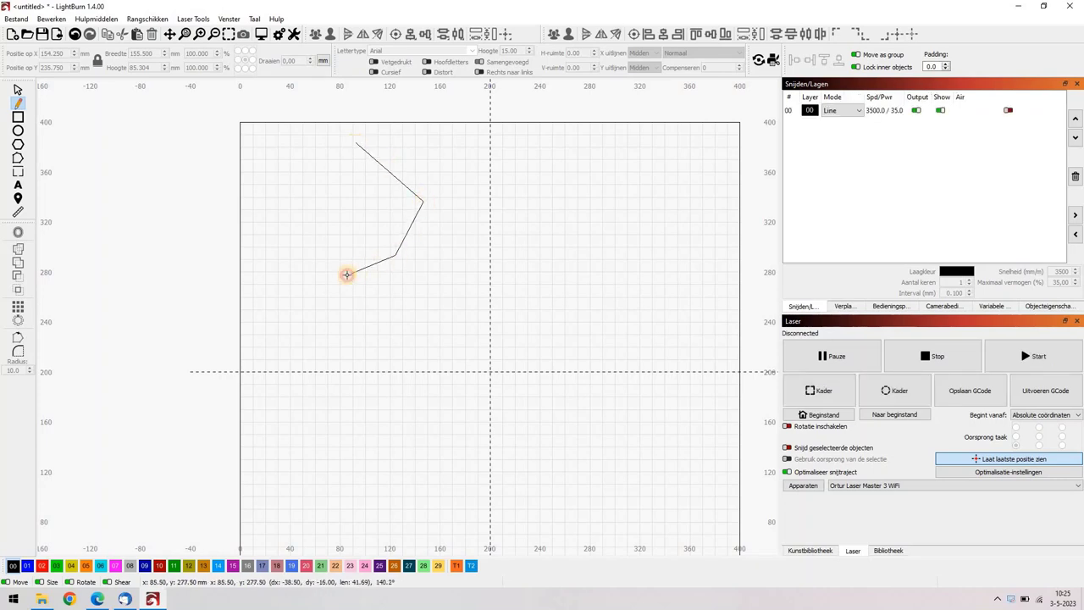
pyautogui.click(296, 260)
pyautogui.click(279, 211)
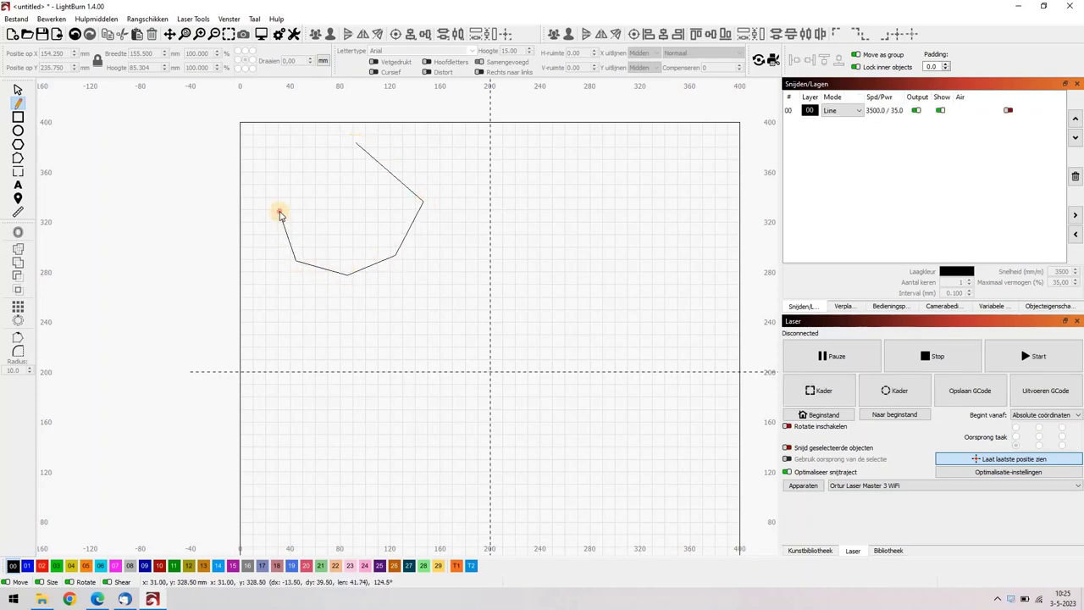
pyautogui.rightClick(291, 192)
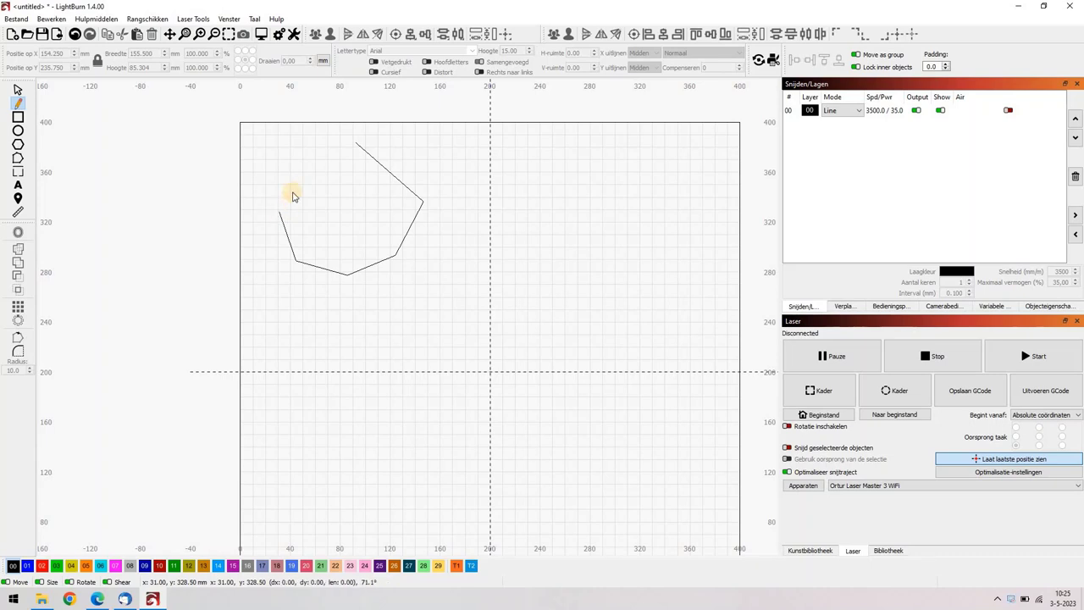
# Step: Close the outline at its starting point and set layer 00 to Fill mode
pyautogui.click(355, 145)
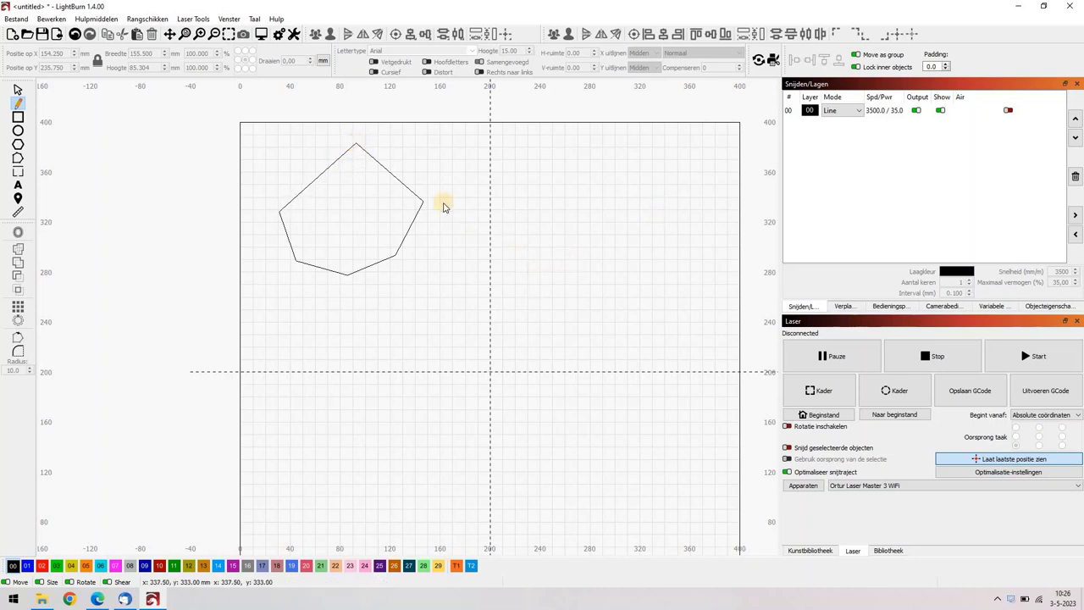
pyautogui.click(857, 111)
pyautogui.click(835, 129)
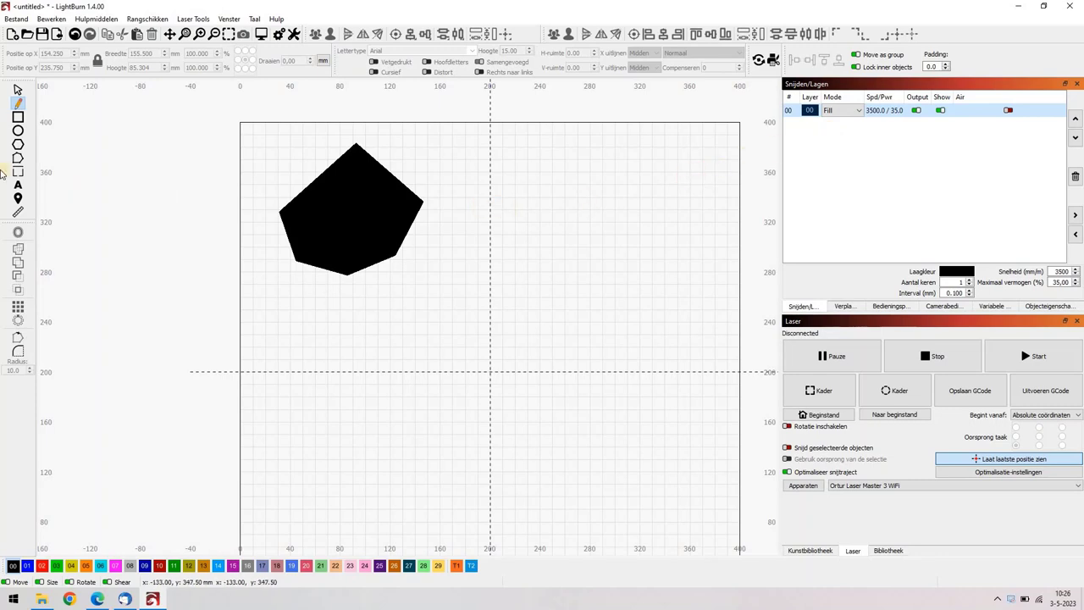
# Step: Select the filled polygon and delete it from the workspace
pyautogui.click(18, 90)
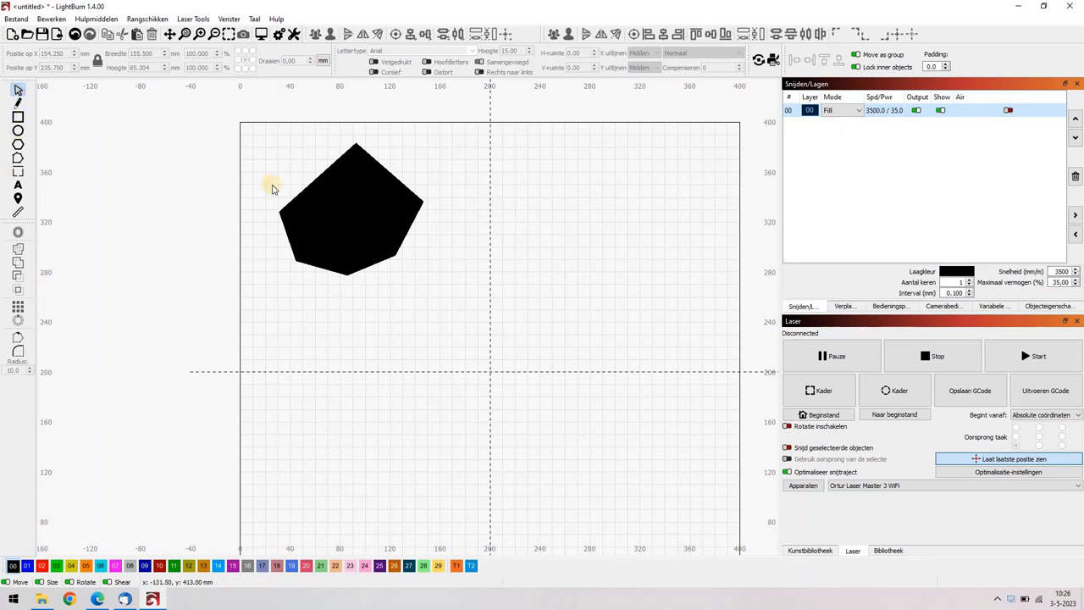
pyautogui.click(318, 216)
pyautogui.press('Delete')
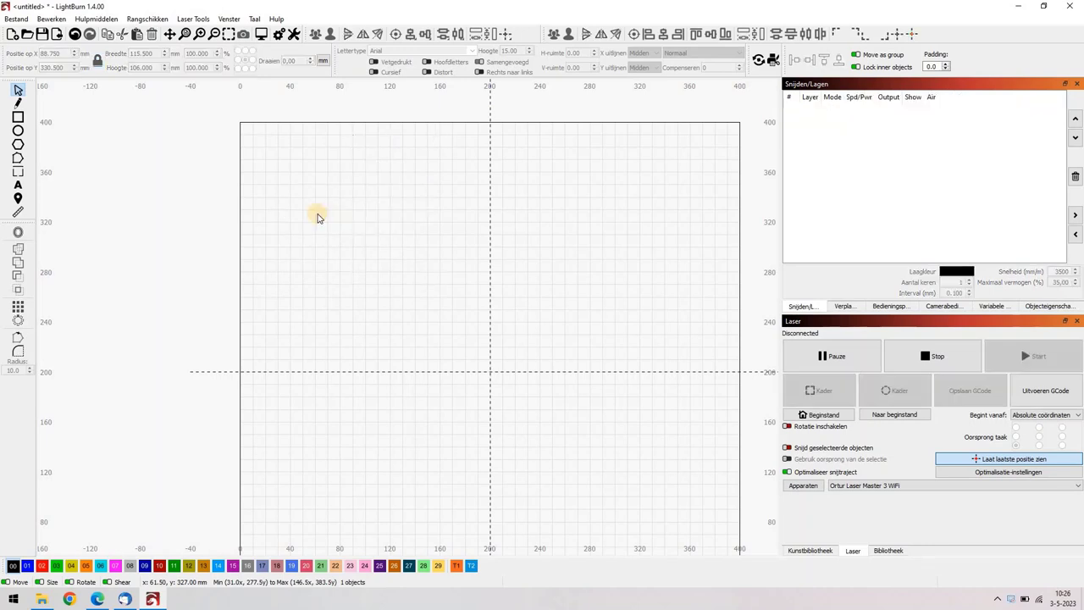